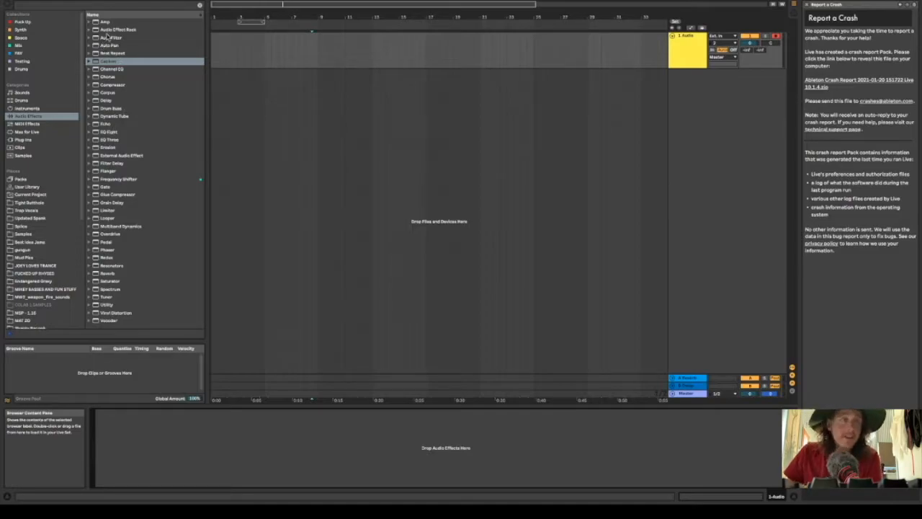
Load an Amp on the audio track, set its type to Clean and toggle the device's bypass.
double_click(108, 22)
click(134, 460)
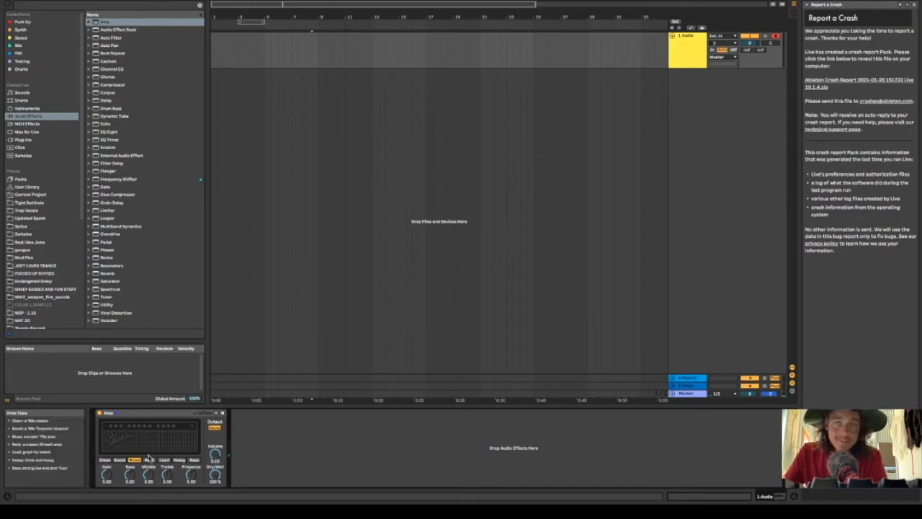
click(105, 459)
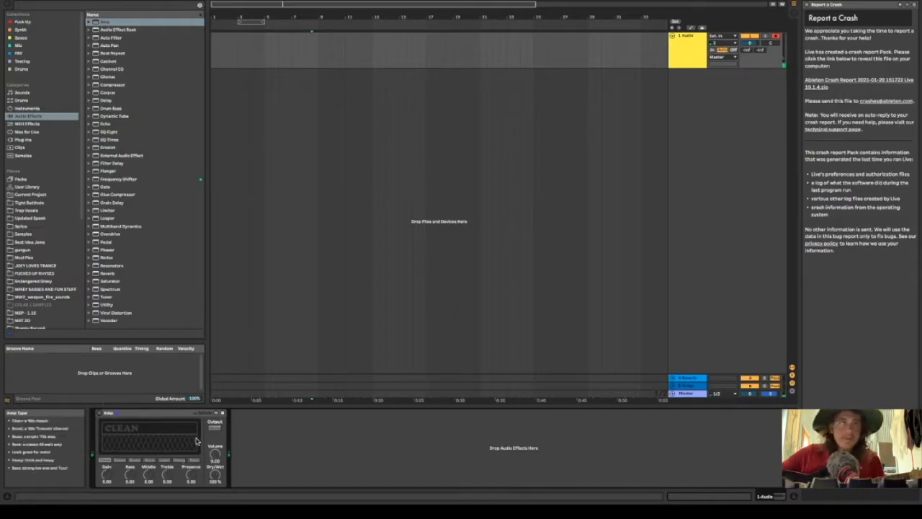
click(99, 414)
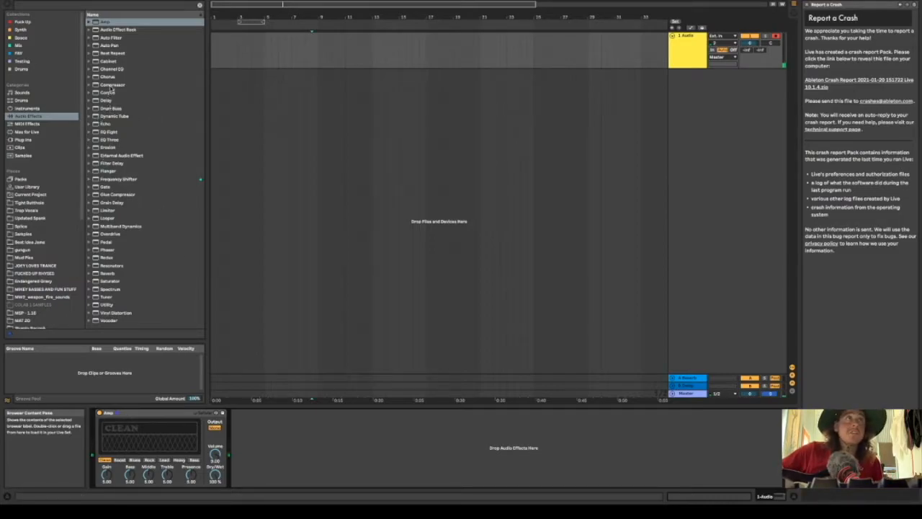
Add a Cabinet after the Amp, then switch the Amp to Boost with its gain at 7.70.
double_click(108, 61)
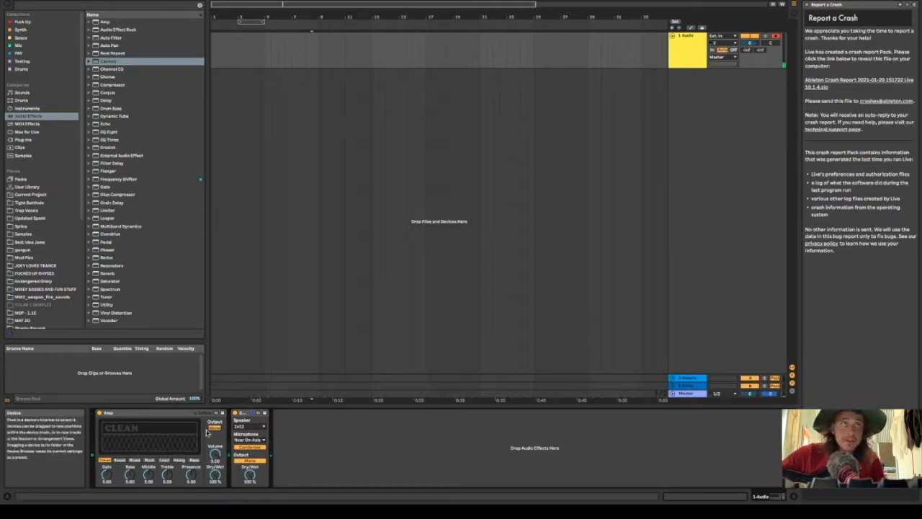
click(105, 478)
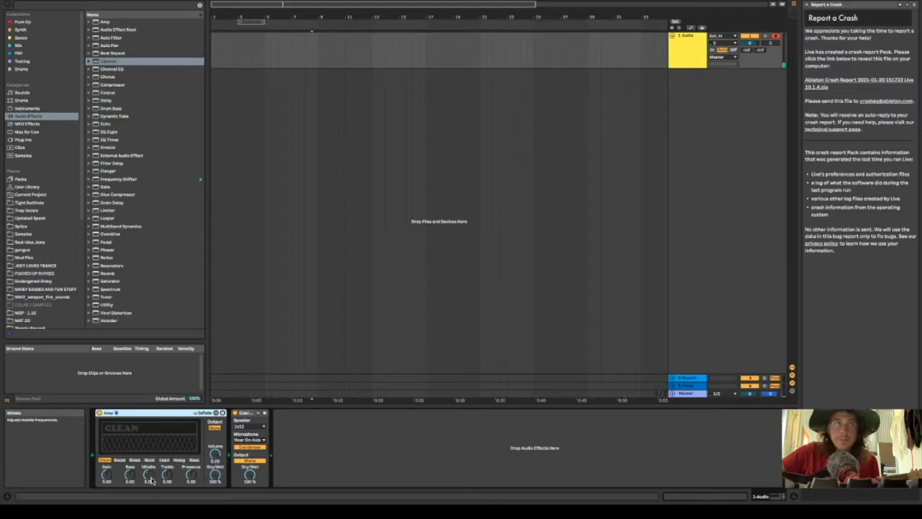
click(120, 460)
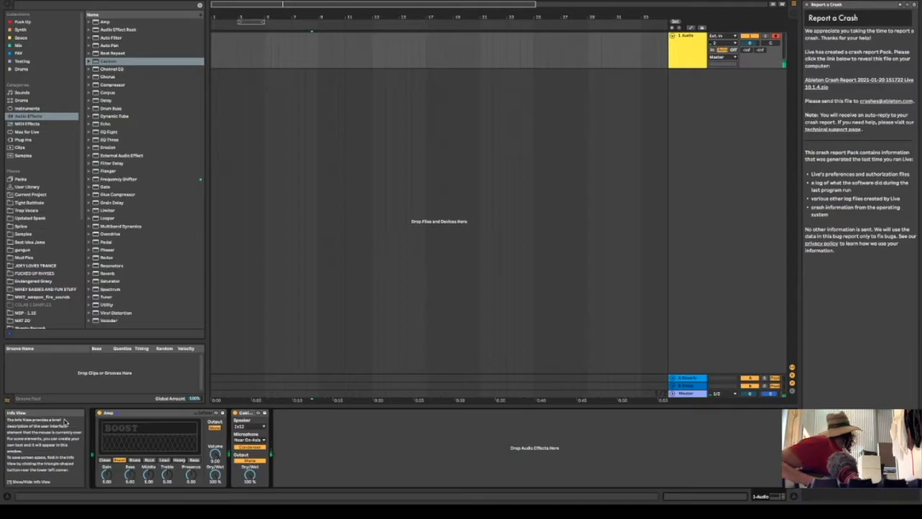
click(113, 475)
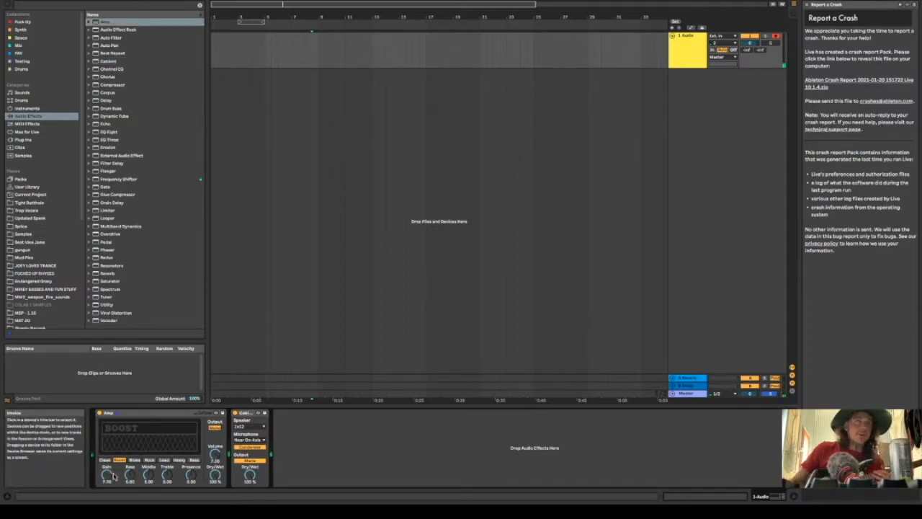
Audition the Amp's Blues, Rock, Lead and Bass types, and lower the EQ Eight low-cut frequency to about 10 Hz.
click(134, 459)
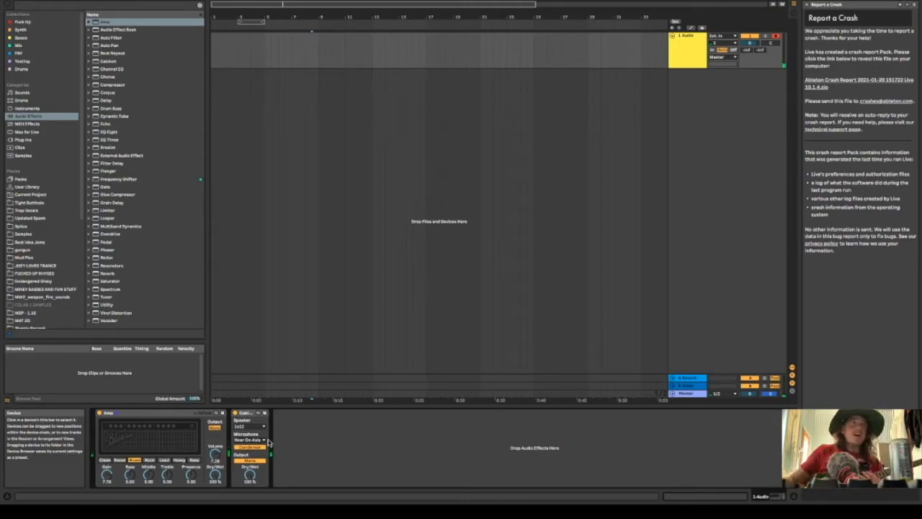
click(150, 460)
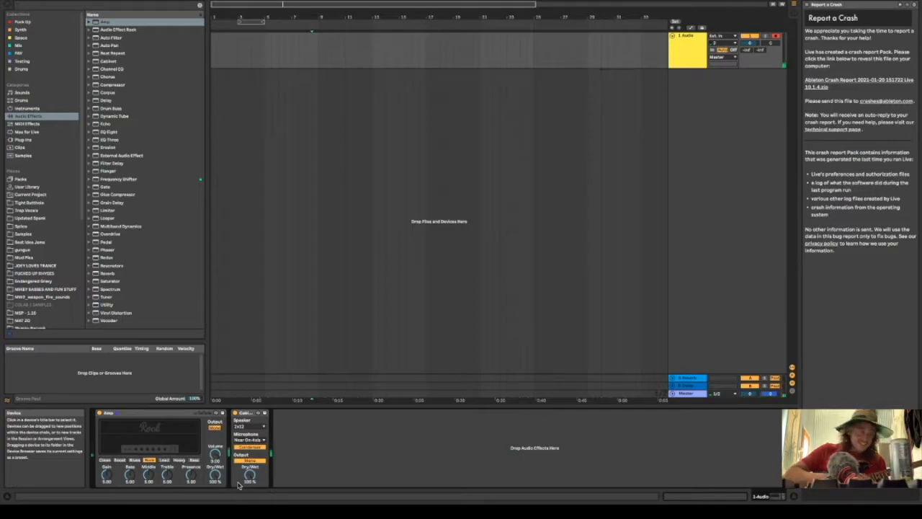
click(164, 461)
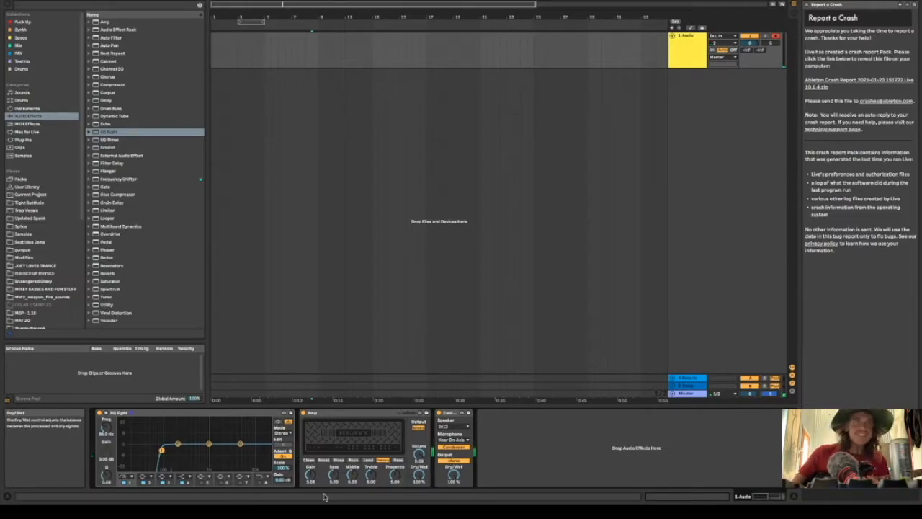
click(399, 459)
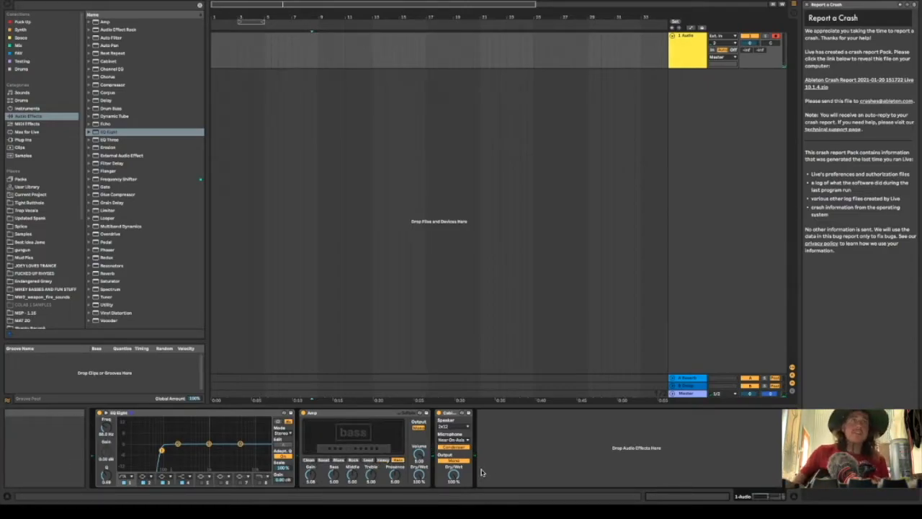
drag(161, 449, 119, 453)
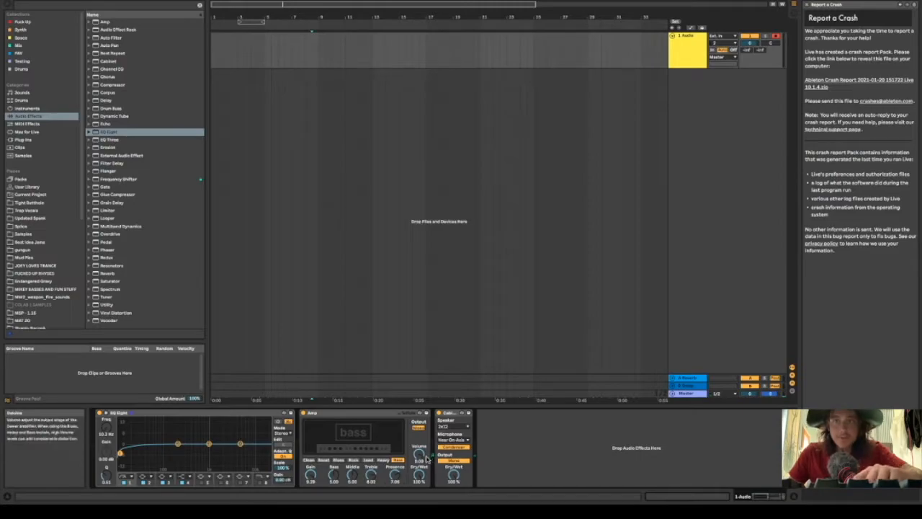
Delete the Cabinet and EQ Eight devices, keeping only the Amp on the audio track.
click(452, 413)
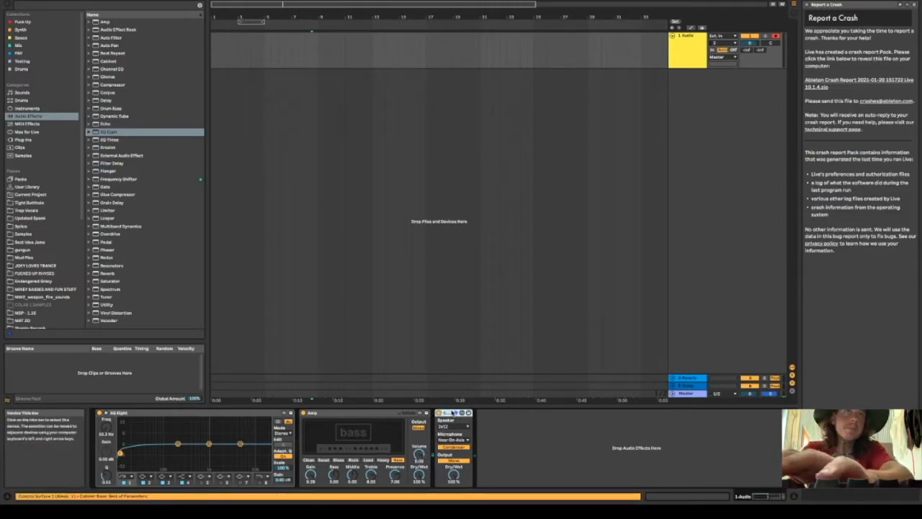
key(Delete)
click(245, 413)
key(Delete)
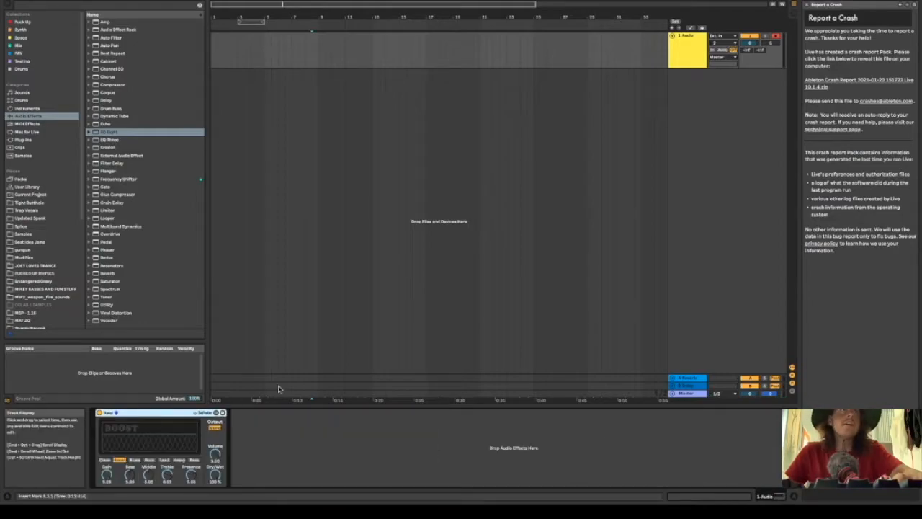
Load Operator on a new MIDI track and insert a MIDI clip at the start of its timeline.
click(27, 108)
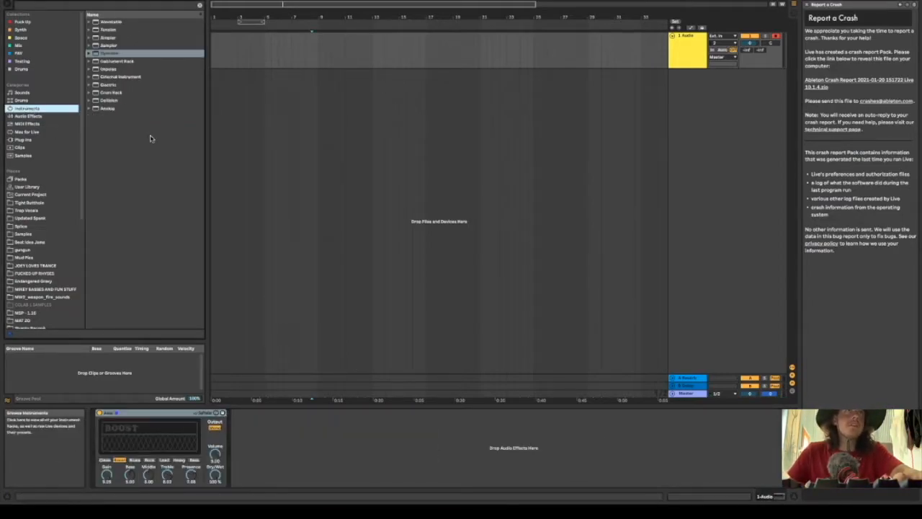
double_click(109, 53)
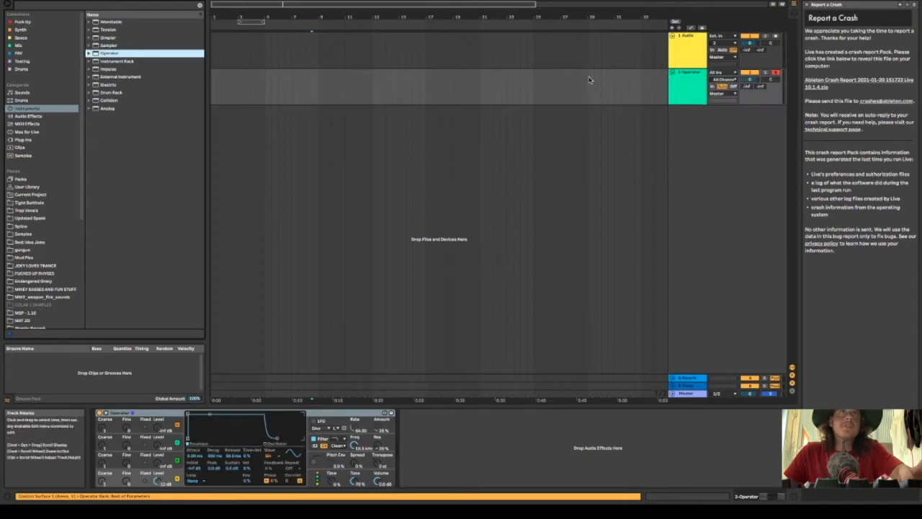
drag(270, 98, 211, 93)
key(ctrl+shift+m)
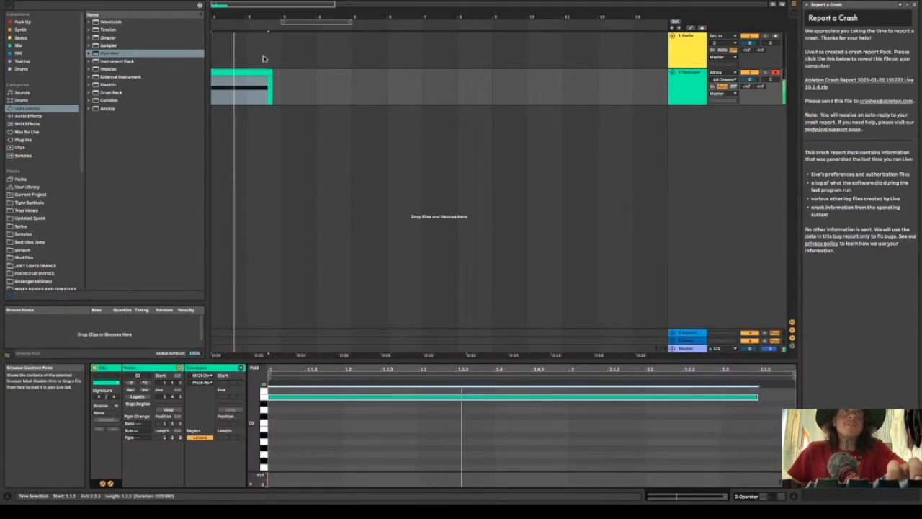
Play back the Operator clip and transpose its long sustained note down to D0.
key(space)
key(space)
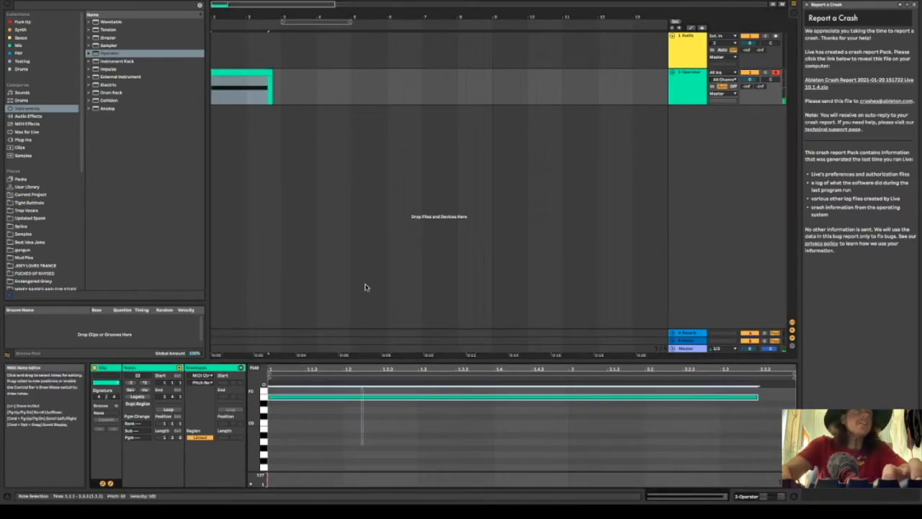
key(space)
key(Down)
key(Down)
key(Down)
key(Down)
key(Down)
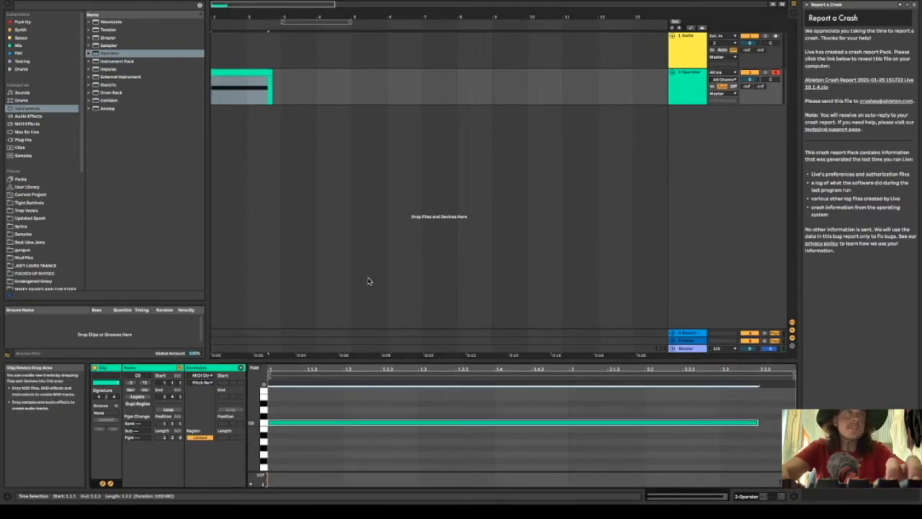
key(Up)
key(Up)
key(Up)
key(space)
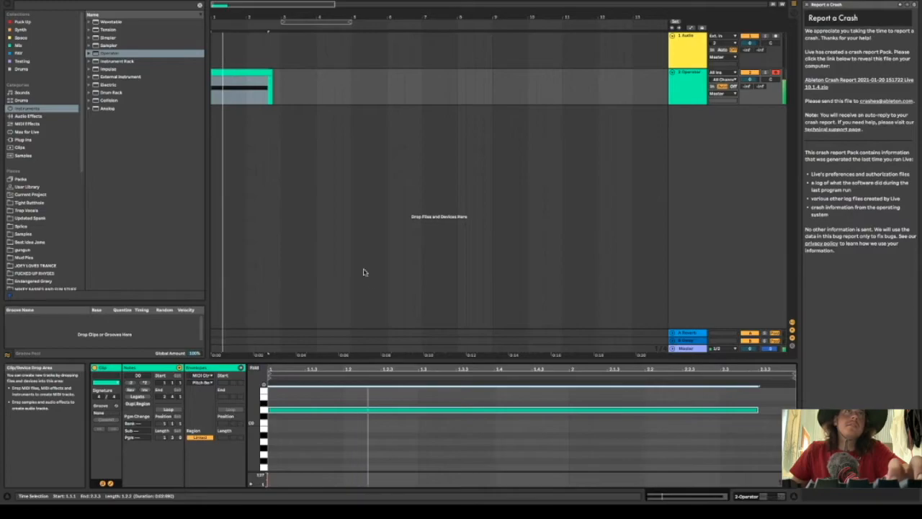
Freeze the Operator track and flatten it to audio.
right_click(234, 74)
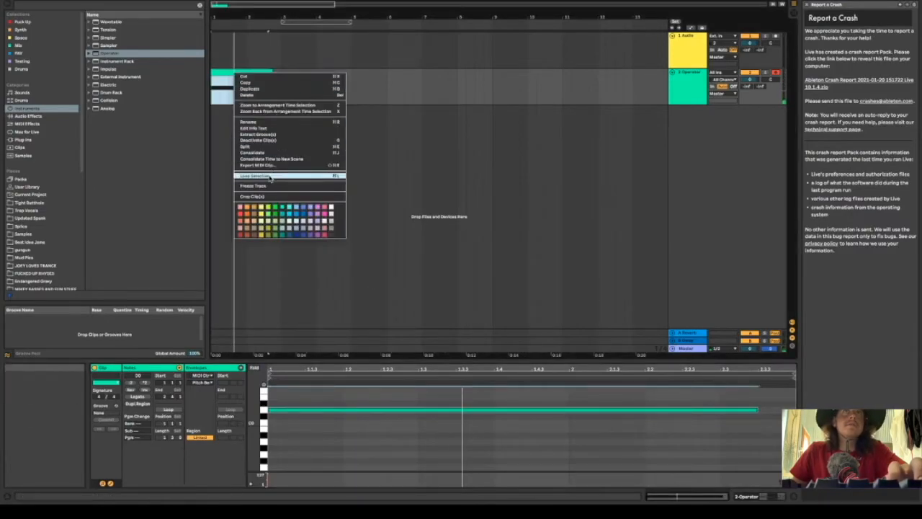
click(269, 177)
click(706, 140)
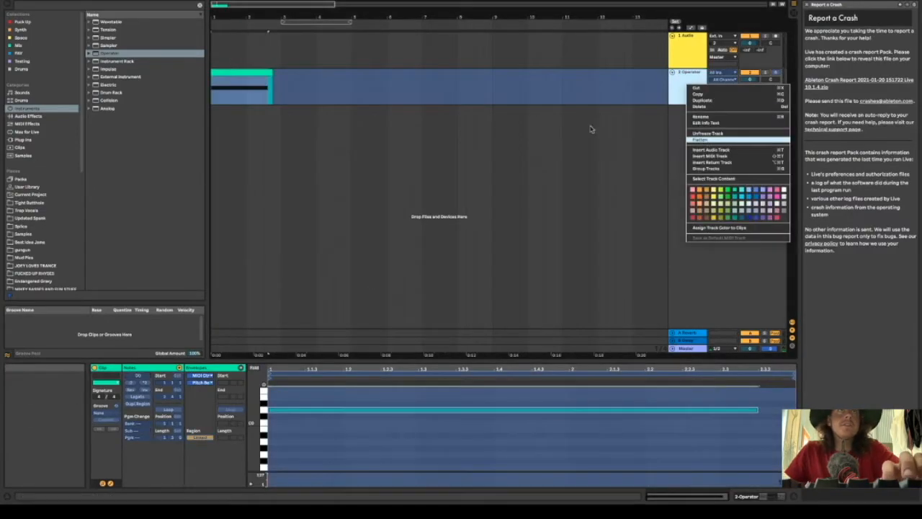
Trim the flattened clip's end to 1.4.1 and give it a long curved fade-out.
click(243, 74)
key(plus)
key(plus)
key(plus)
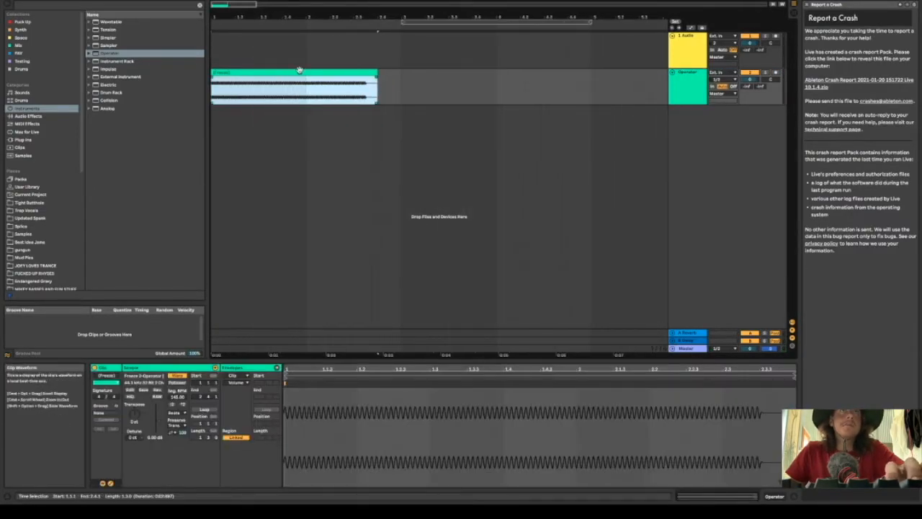
drag(371, 74, 300, 75)
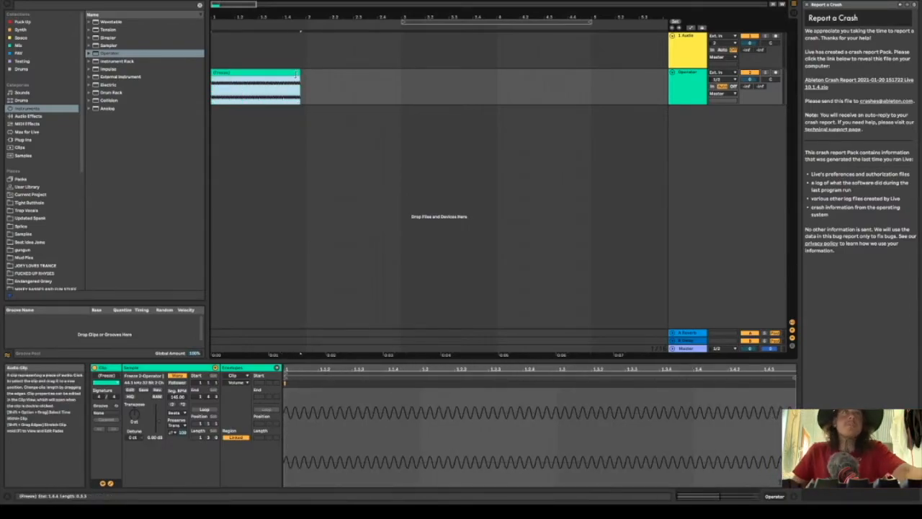
drag(297, 74, 282, 75)
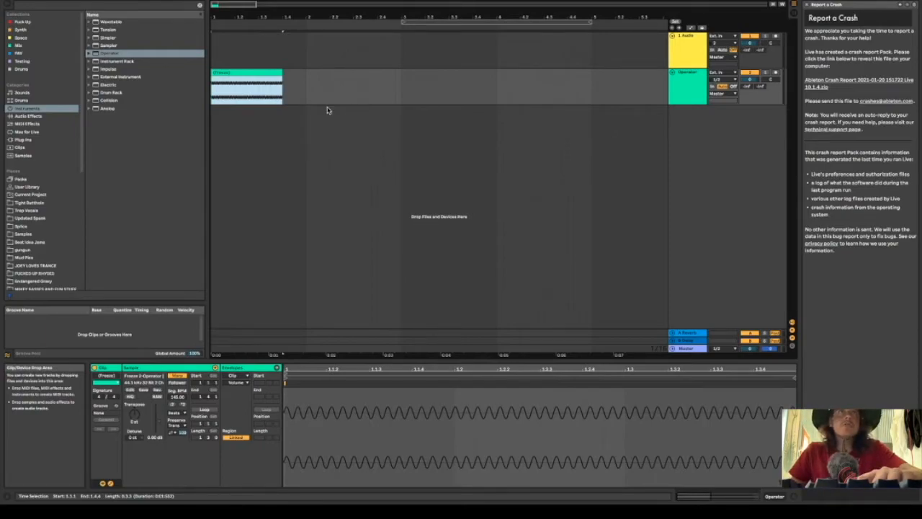
drag(280, 77, 219, 77)
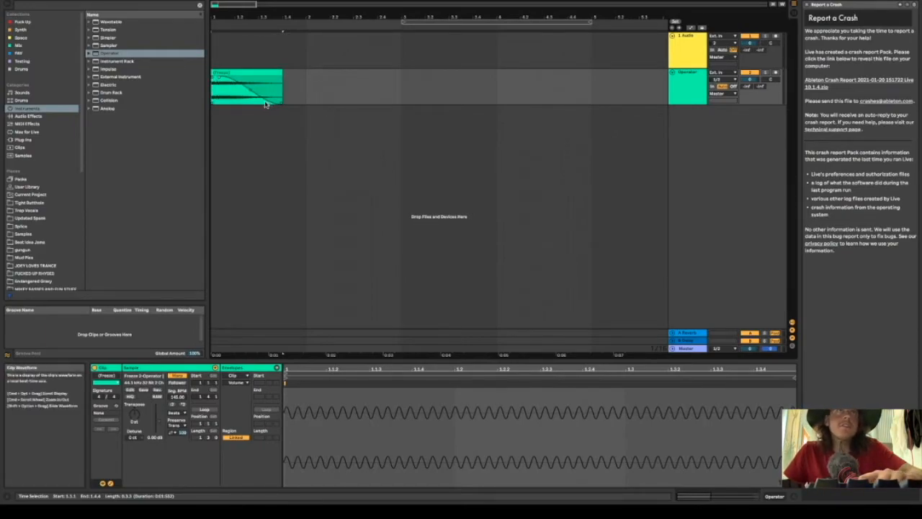
drag(223, 73, 264, 85)
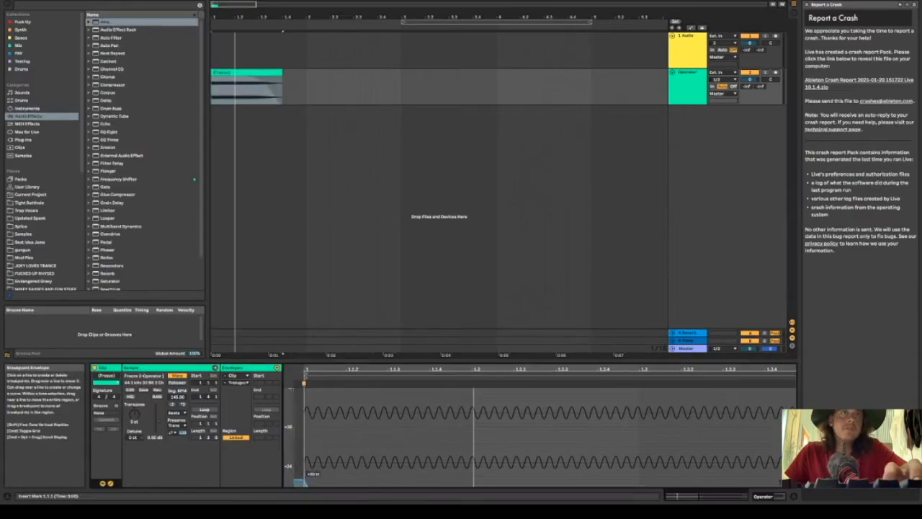
Change the clip's warp mode and shape a steep pitch drop at the start of its transposition envelope.
key(space)
key(space)
click(177, 413)
click(180, 442)
key(space)
drag(370, 359, 368, 270)
drag(305, 391, 319, 337)
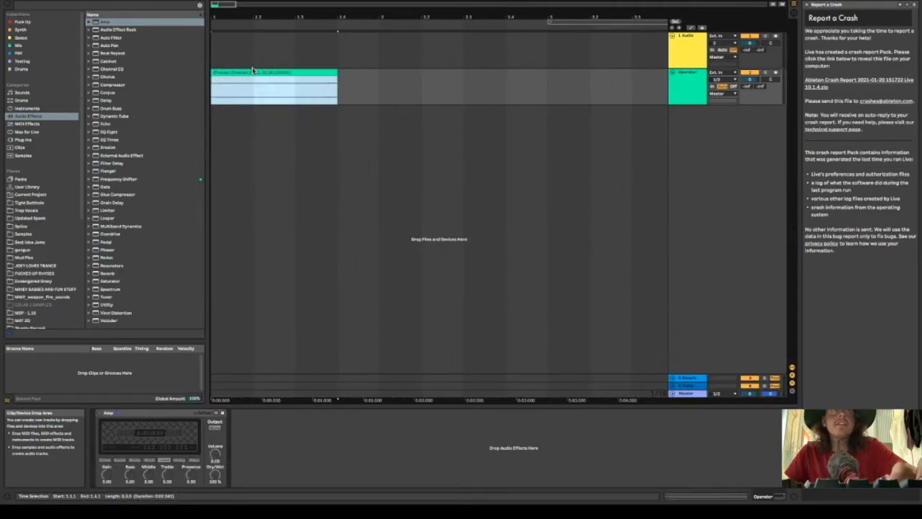
Play back the consolidated clip and add a second Amp set to Clean after the bypassed Lead Amp.
key(space)
key(space)
key(plus)
key(plus)
key(plus)
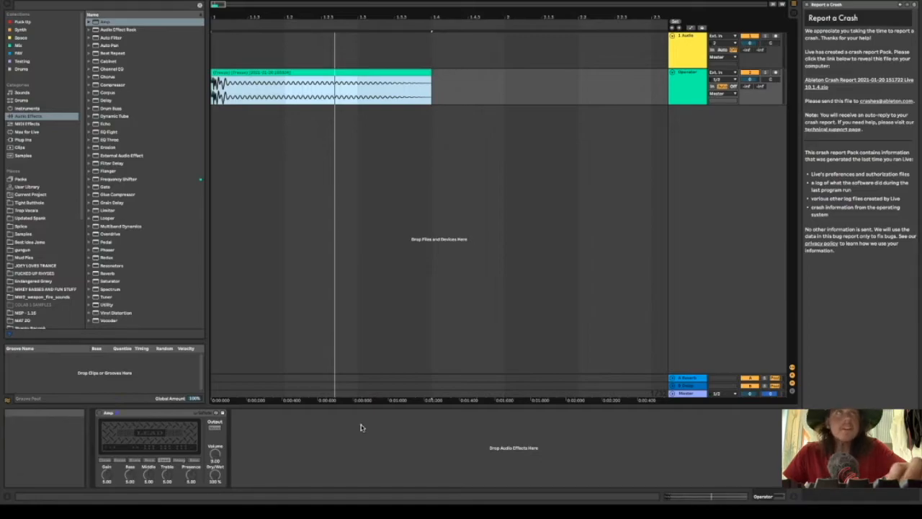
double_click(113, 23)
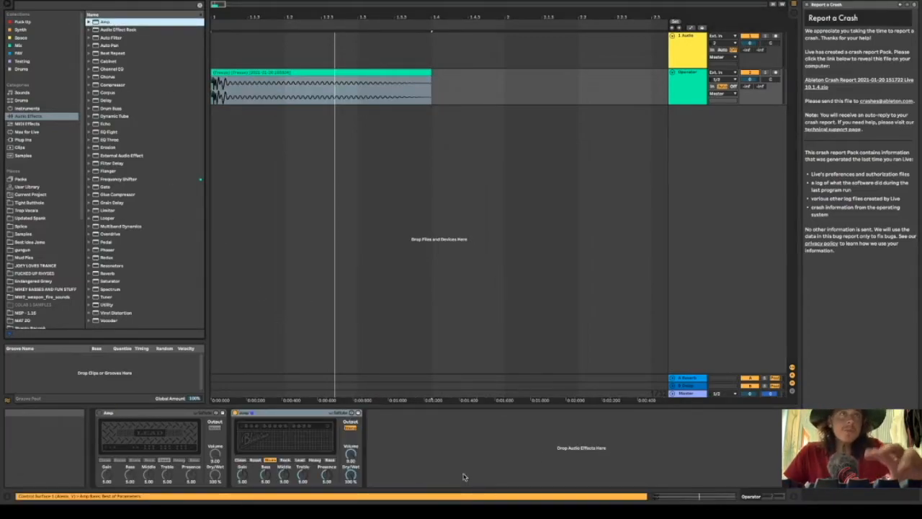
click(240, 460)
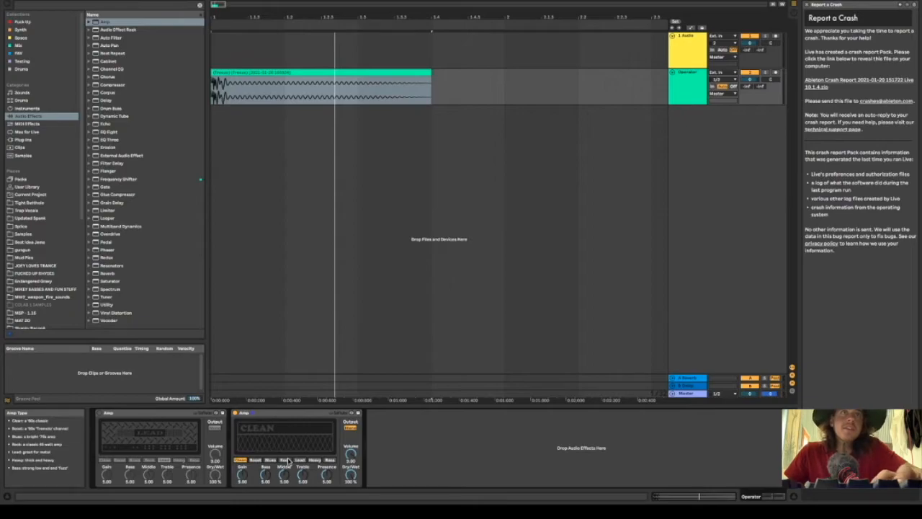
key(space)
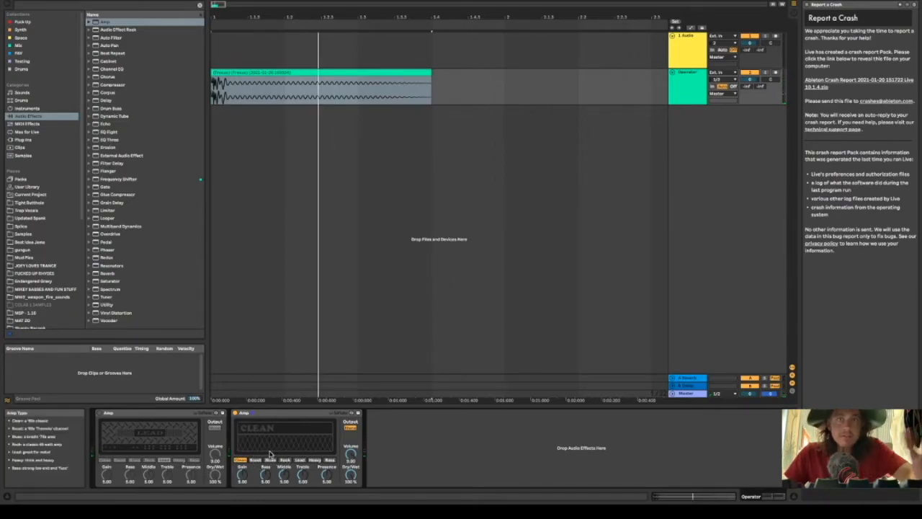
Compare the second Amp's Boost, Blues, Rock, Lead, Bass and Heavy types while the kick clip plays.
click(255, 459)
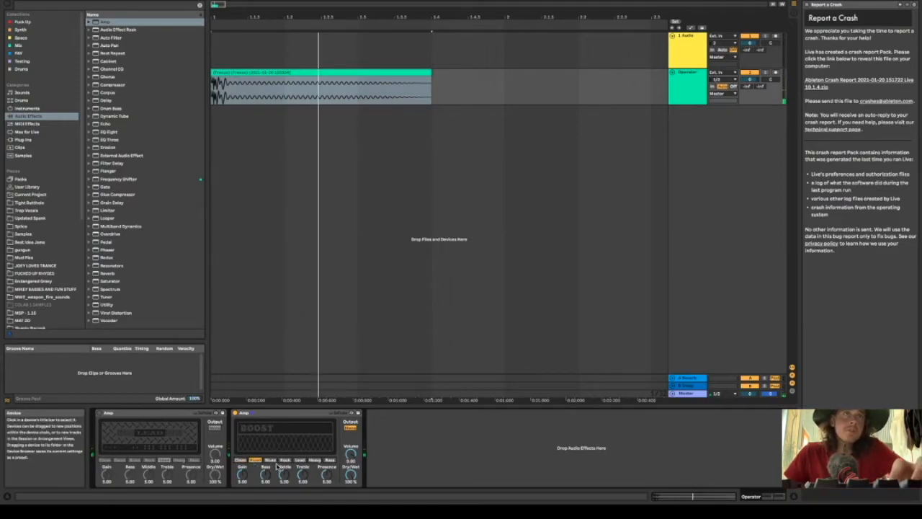
click(275, 460)
click(286, 460)
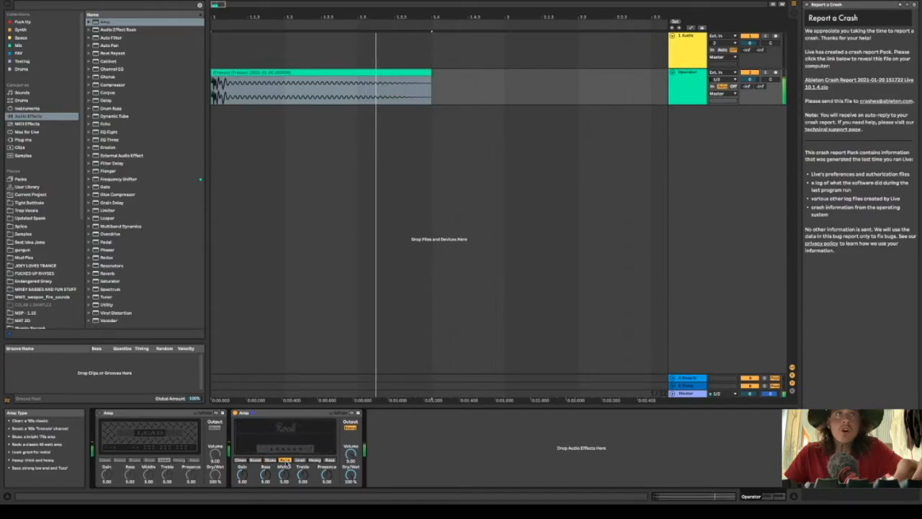
click(300, 459)
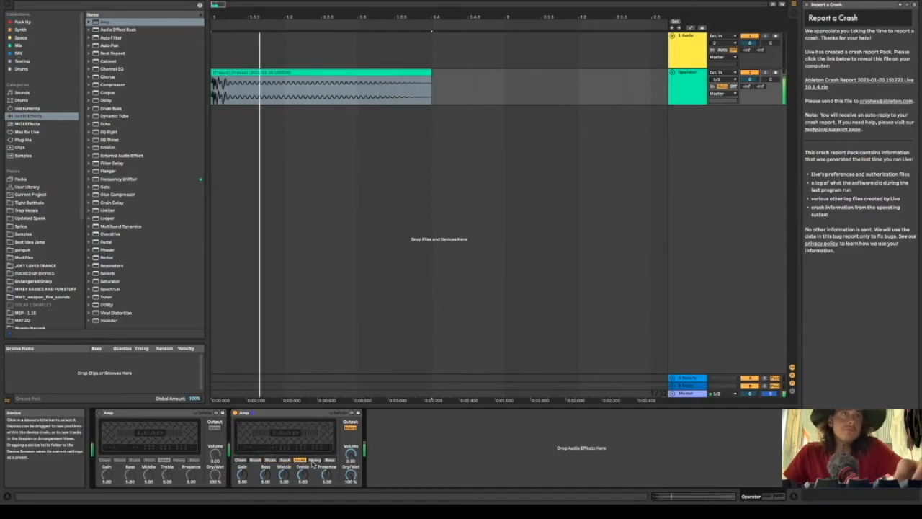
click(329, 459)
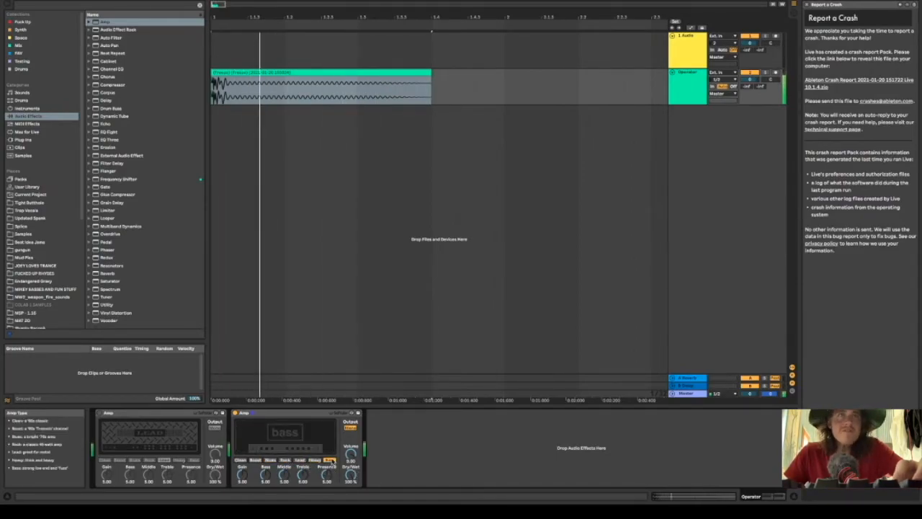
click(318, 461)
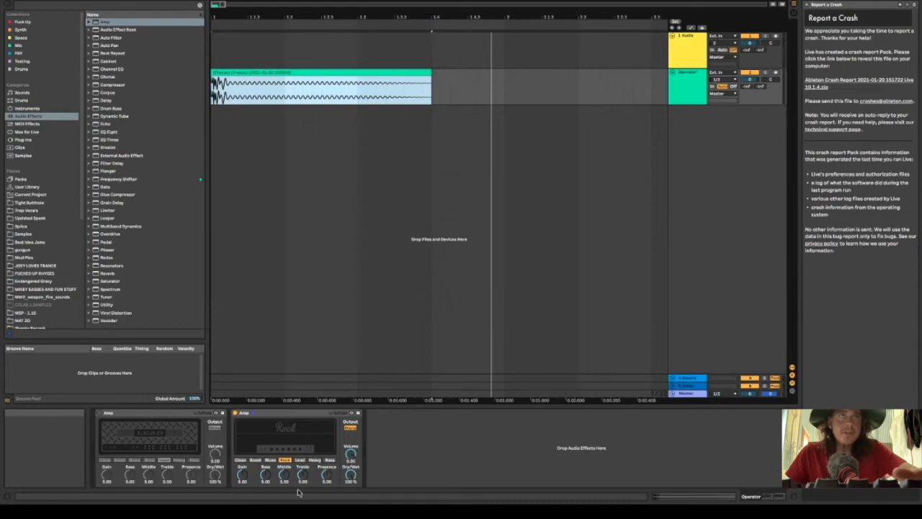
Raise the second Amp's gain to 10.0, set its volume to 7.94, and play the clip through the Heavy type.
drag(243, 475, 244, 467)
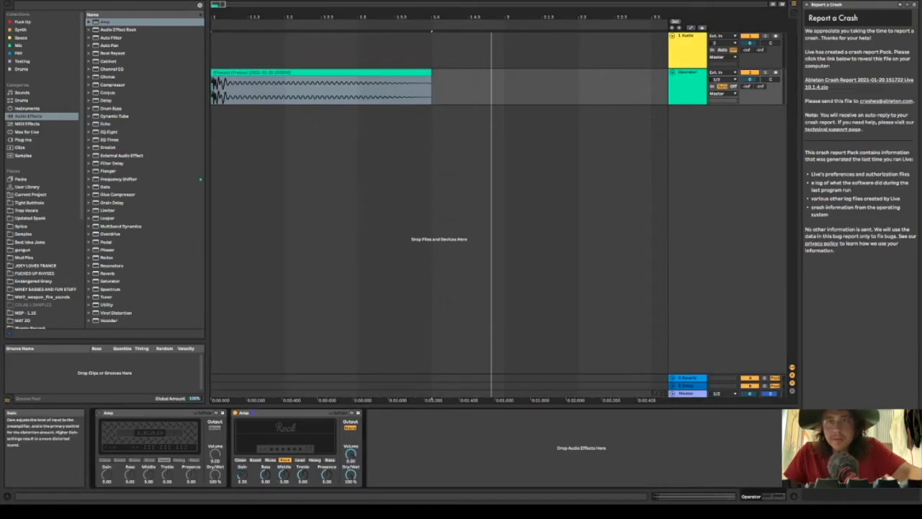
drag(352, 455, 352, 499)
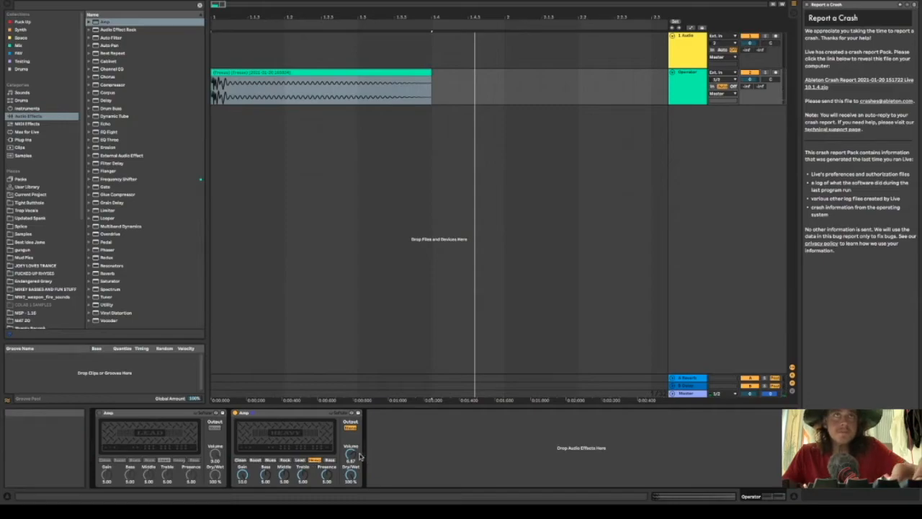
key(space)
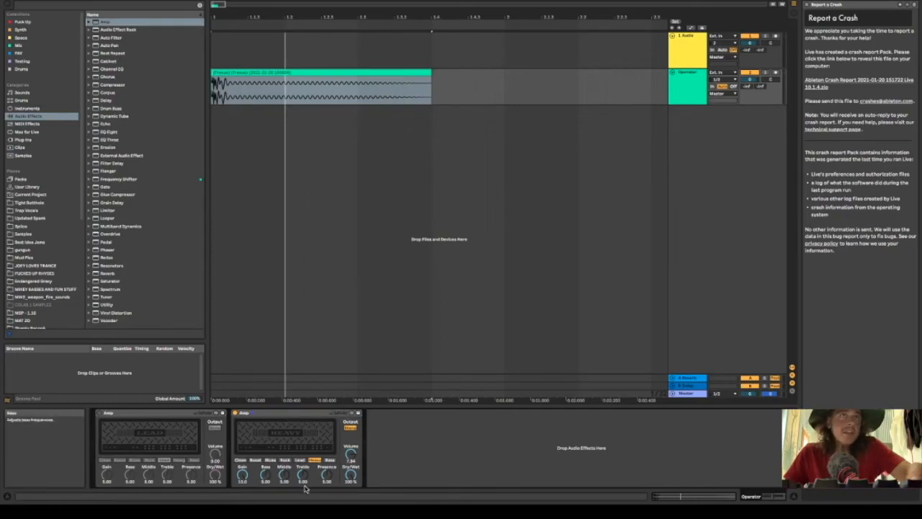
key(space)
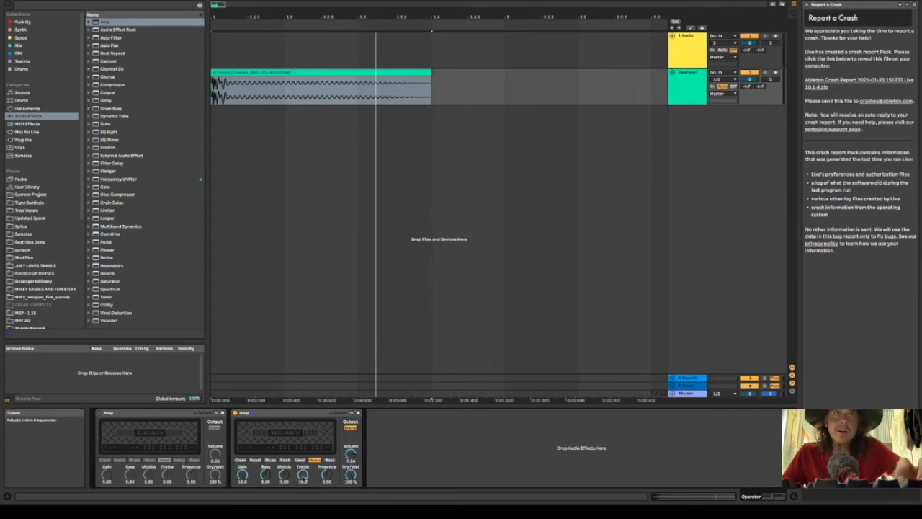
Try different middle, bass and treble amounts on the second Amp, switch it to Lead with treble at 5.00, and play the clip.
drag(284, 475, 285, 493)
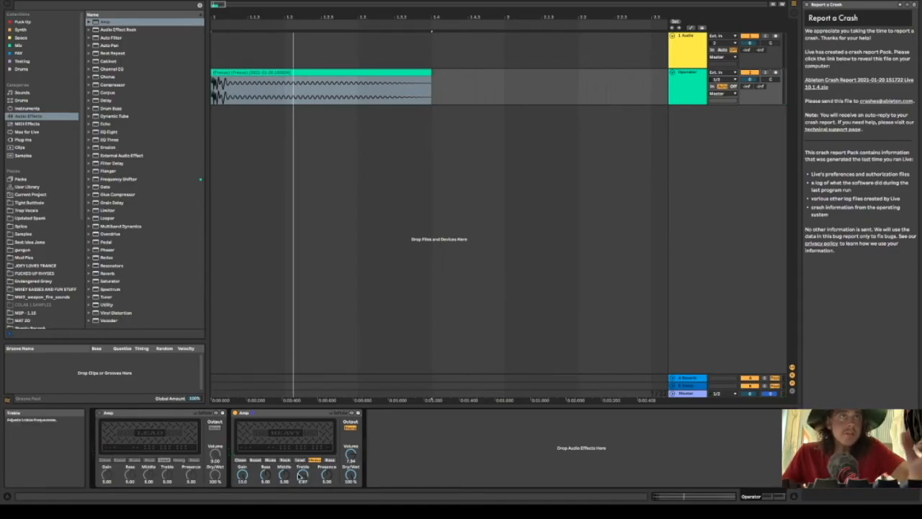
drag(266, 475, 266, 470)
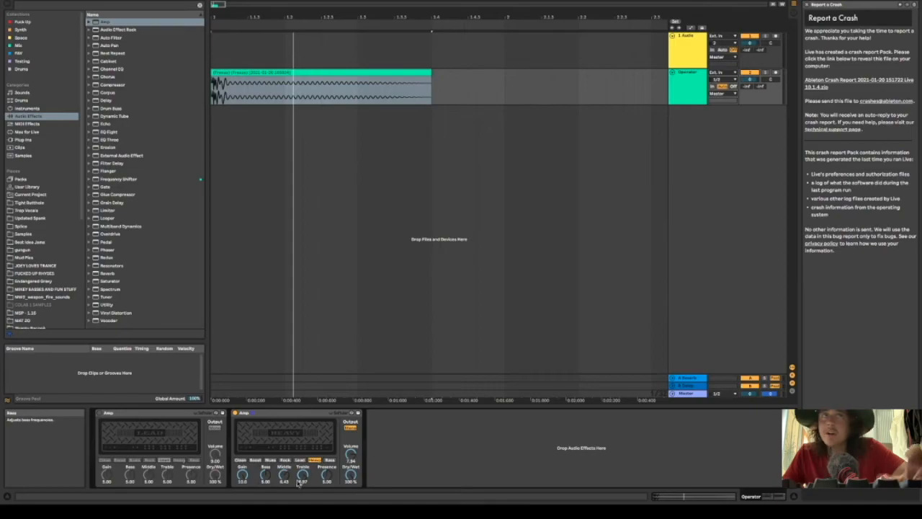
drag(302, 475, 298, 465)
click(299, 460)
double_click(301, 475)
key(space)
key(space)
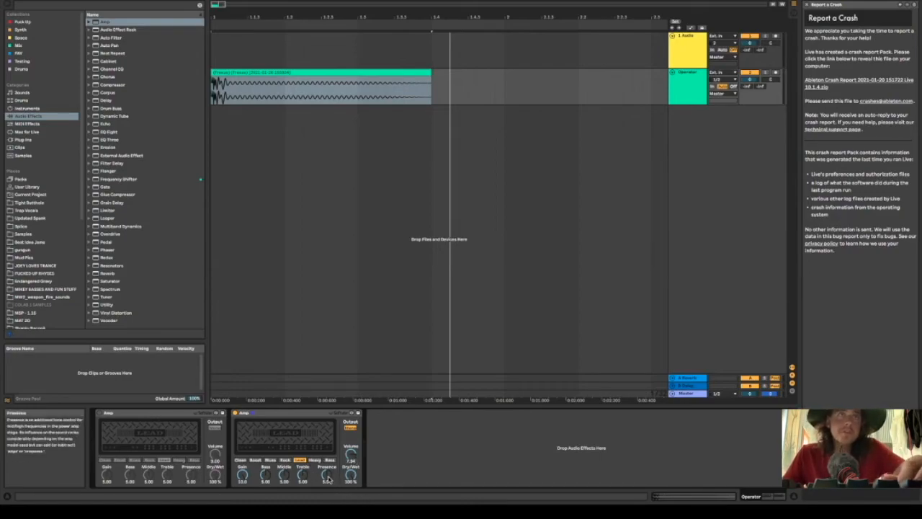
Compare the Presence control's effect on the second Amp's Rock, Blues and Heavy types during playback, finishing on Heavy.
key(space)
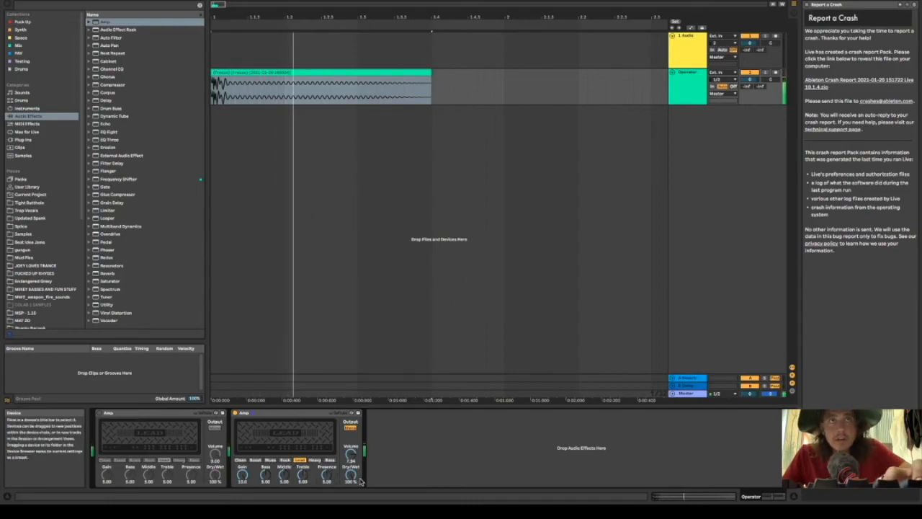
click(285, 460)
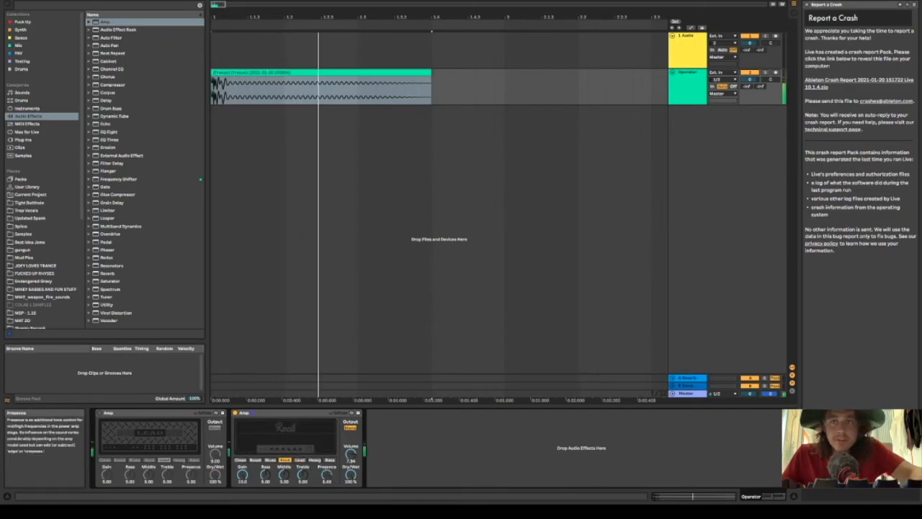
key(space)
drag(327, 475, 327, 514)
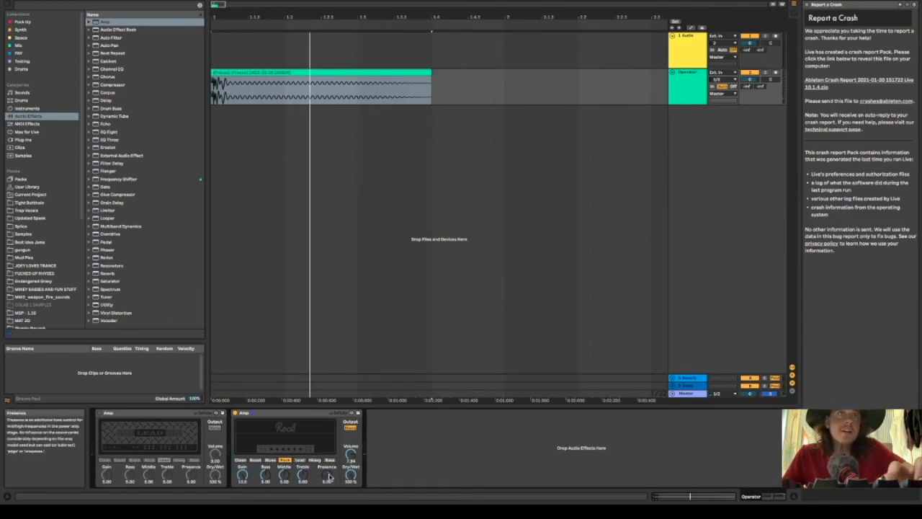
click(270, 460)
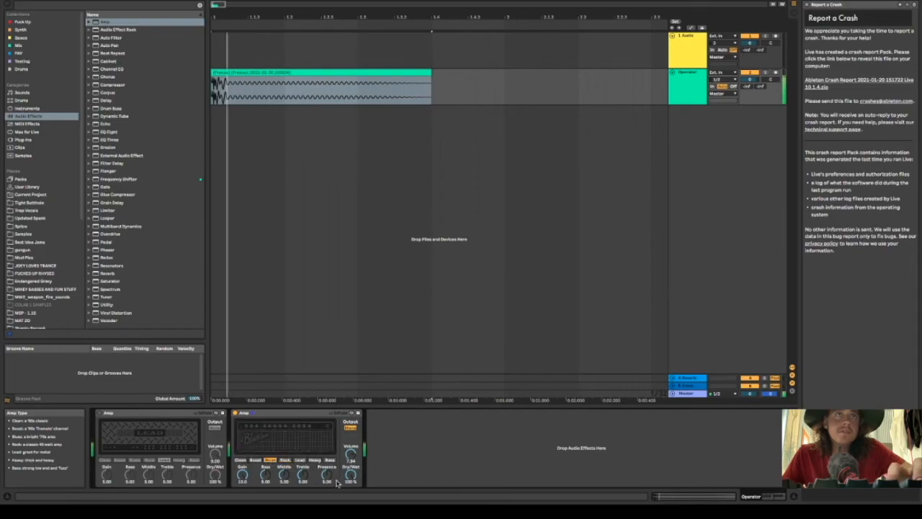
click(315, 460)
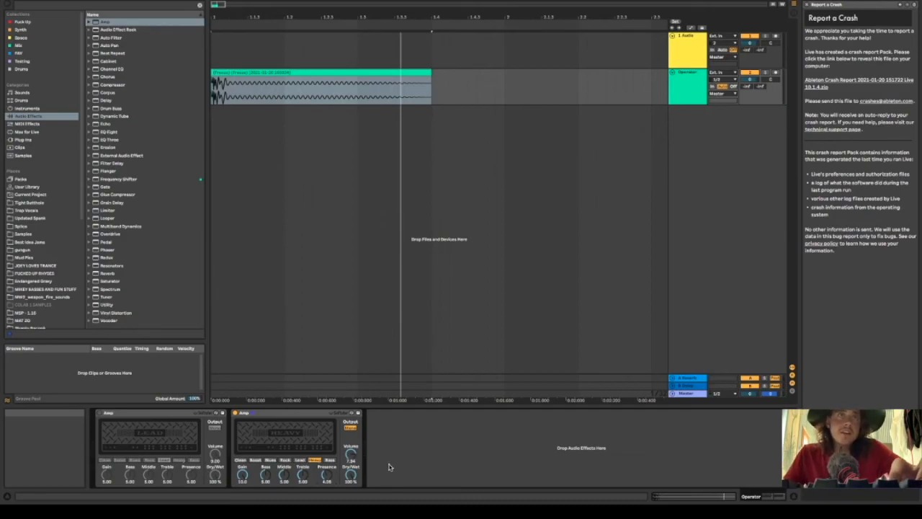
drag(326, 474, 326, 465)
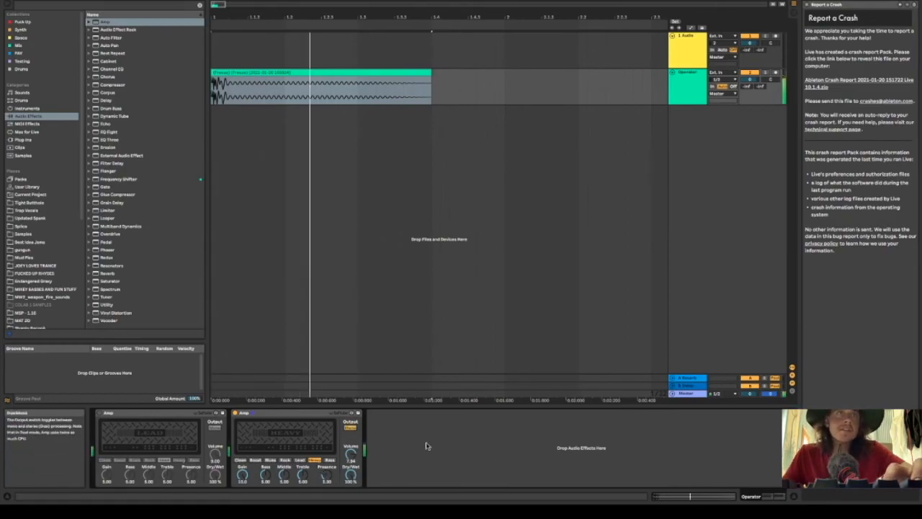
Toggle the Heavy Amp's output between Mono and Dual processing, finishing on Dual.
click(350, 427)
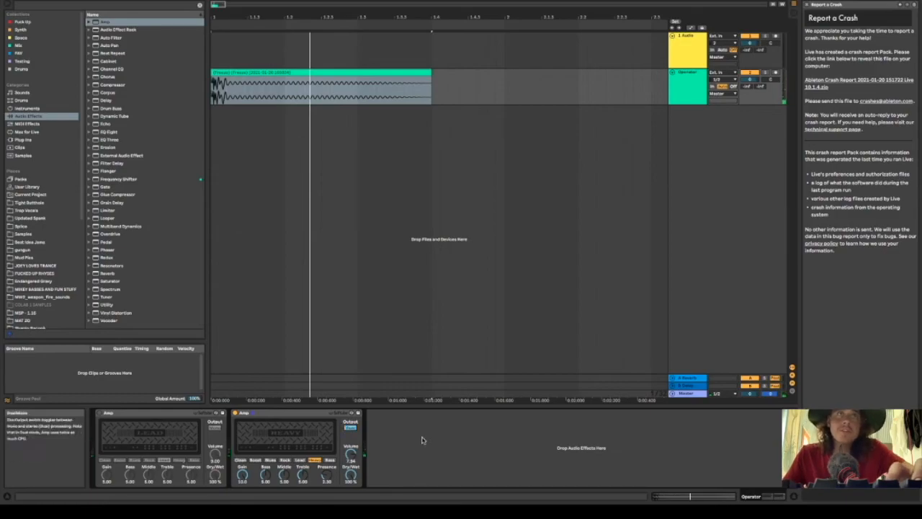
click(350, 427)
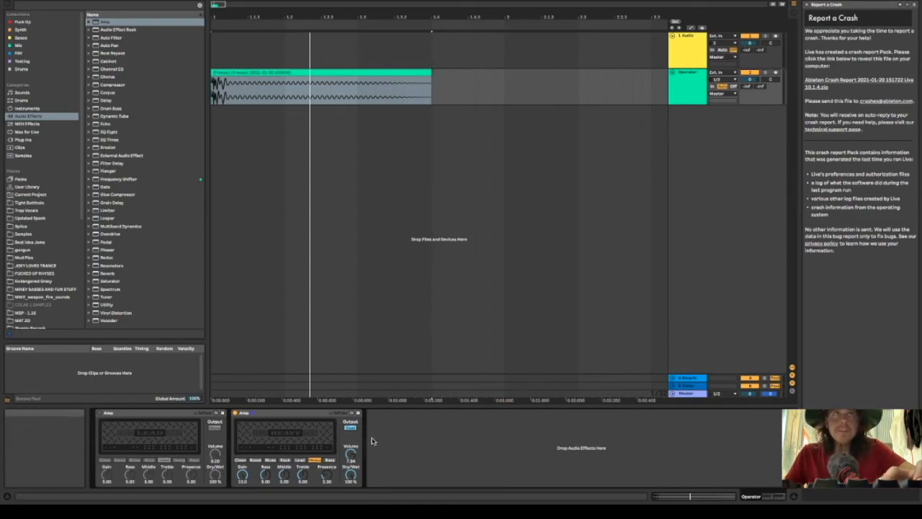
click(348, 427)
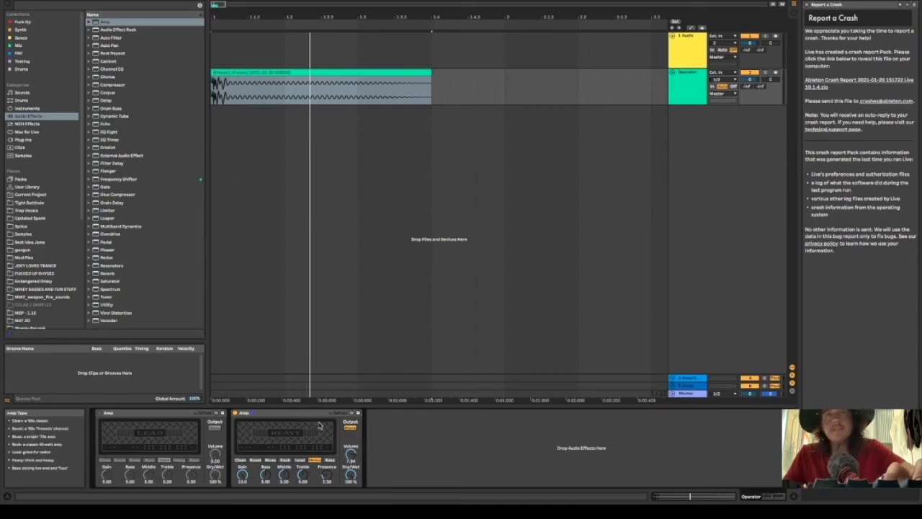
click(350, 428)
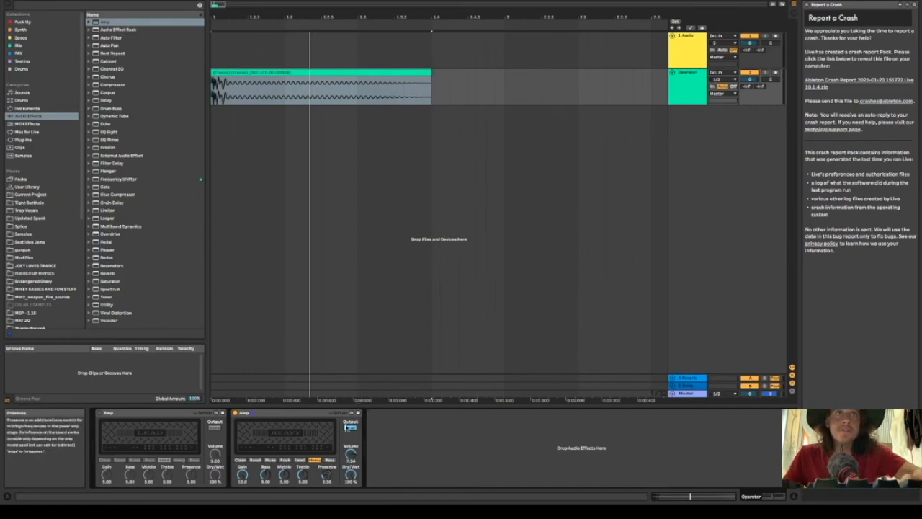
click(352, 426)
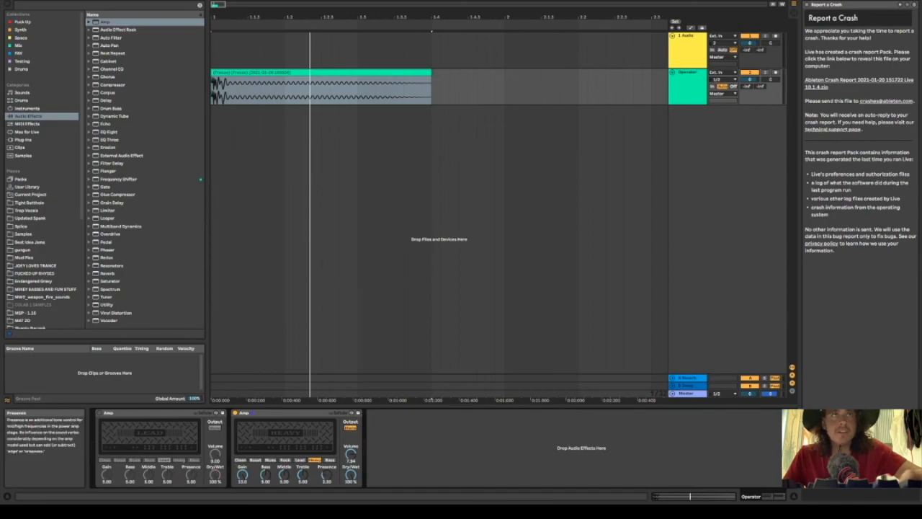
click(350, 427)
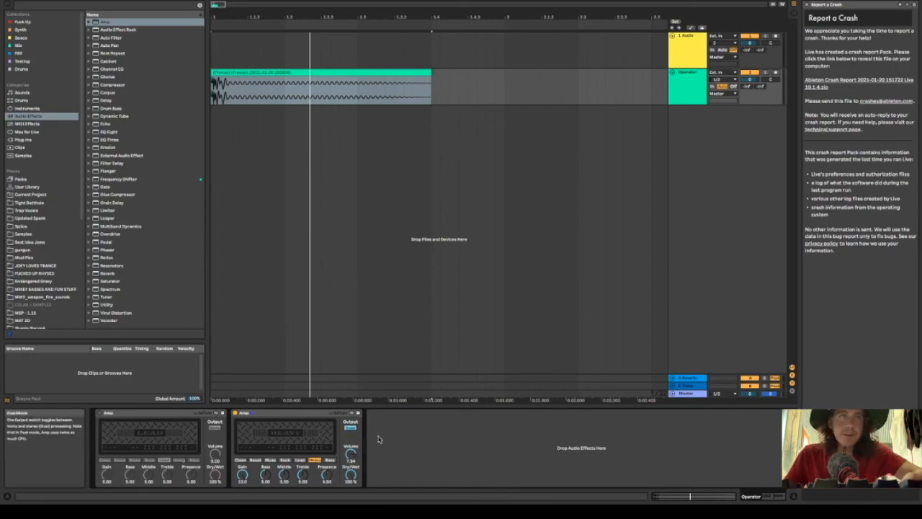